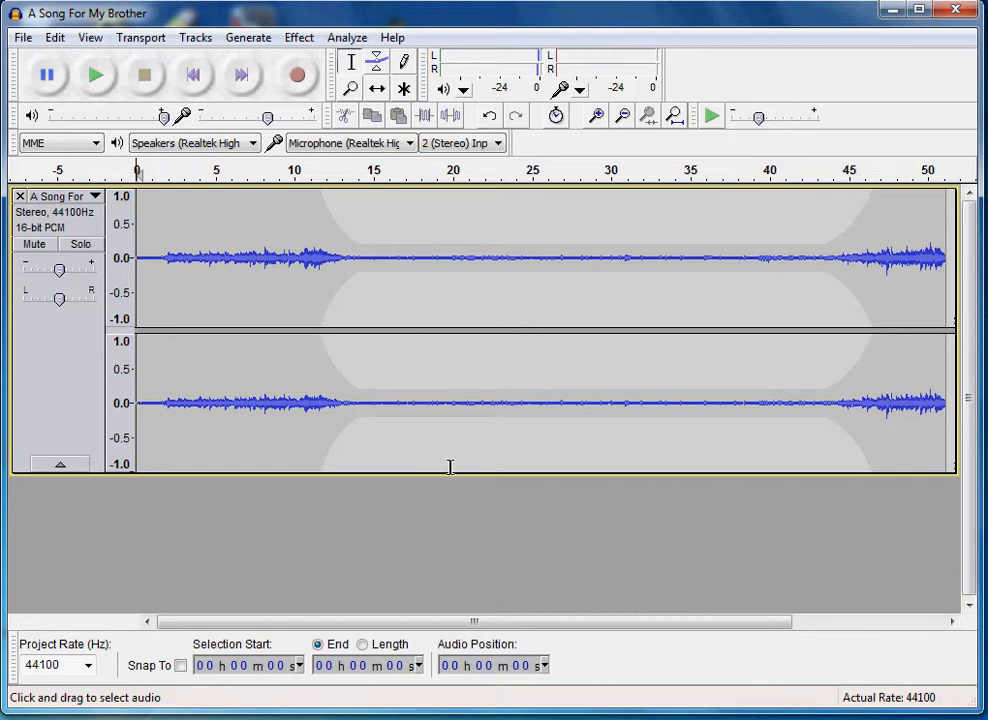
Import Cartoon__Boing___Jew_s_Harp_Hard_And_Flat.mp3 from the SoundFX folder, reached through Activities on the Desktop, as a new track
click(21, 38)
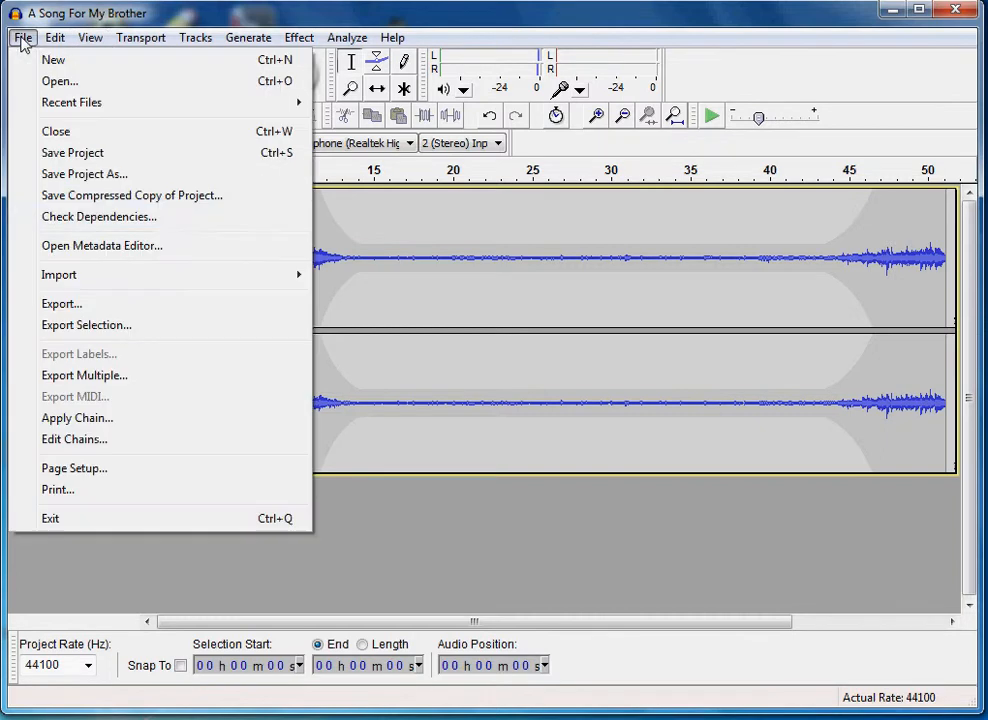
mouse_move(78, 275)
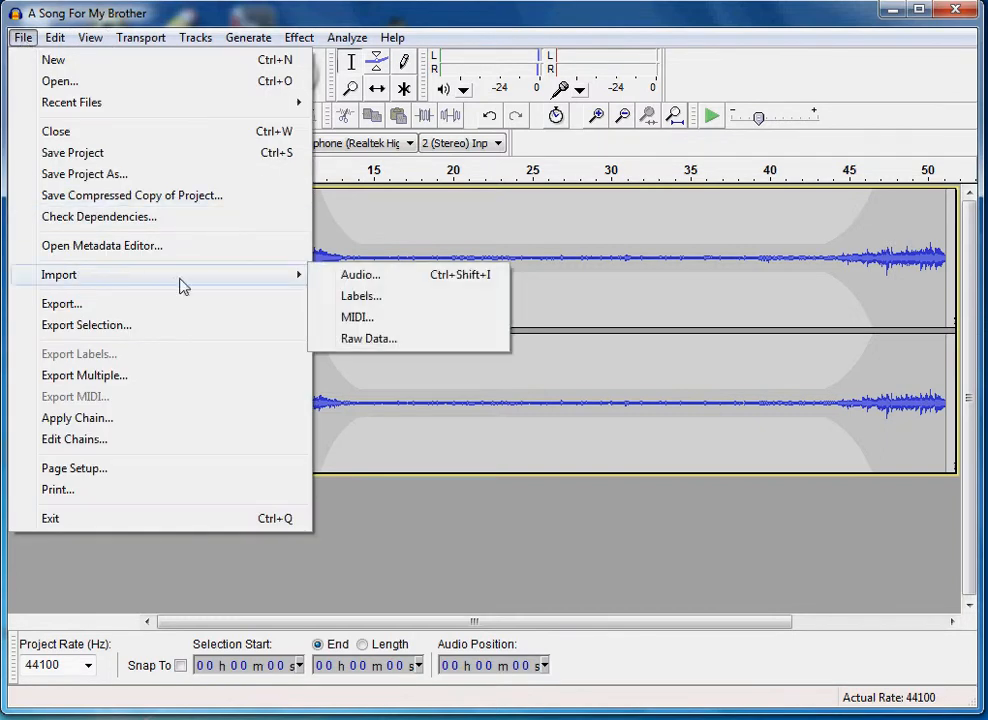
click(360, 276)
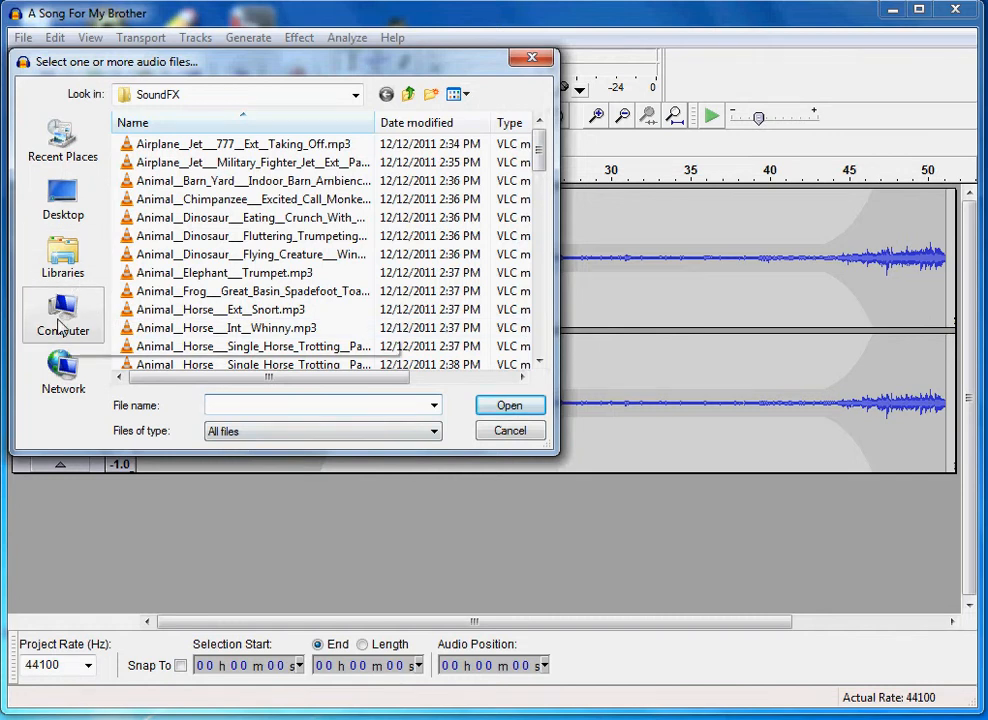
click(58, 210)
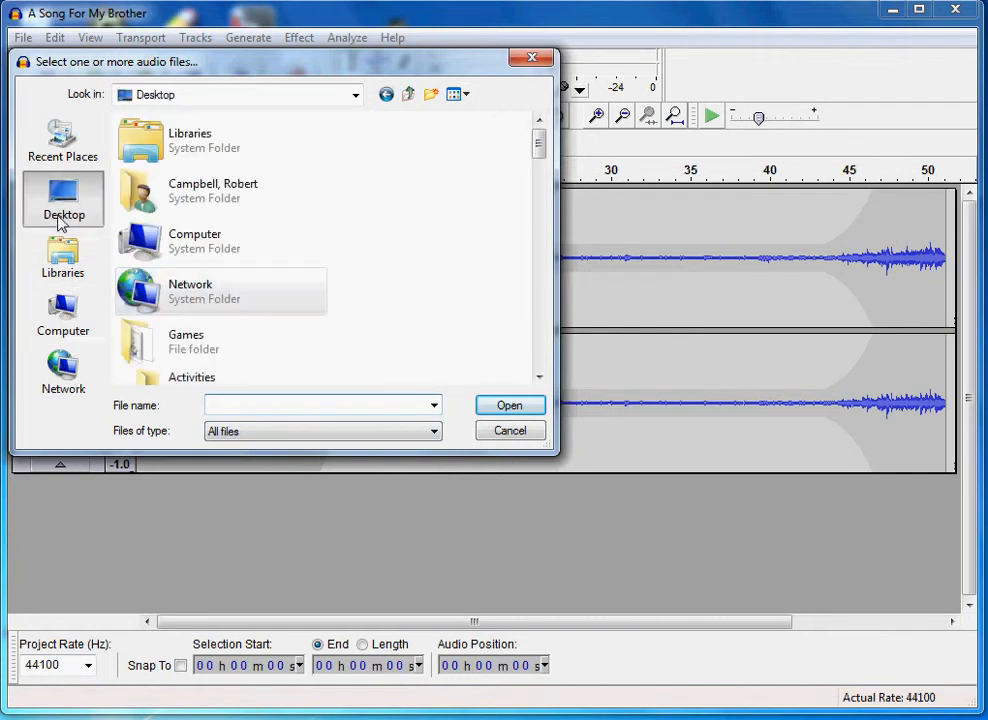
double_click(155, 385)
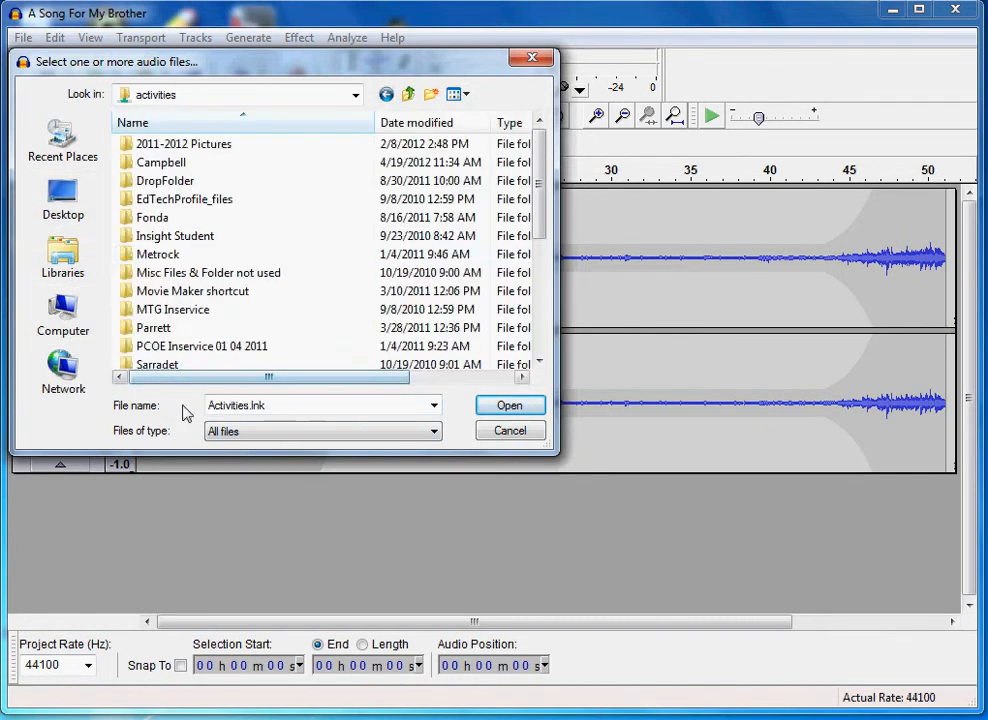
double_click(143, 166)
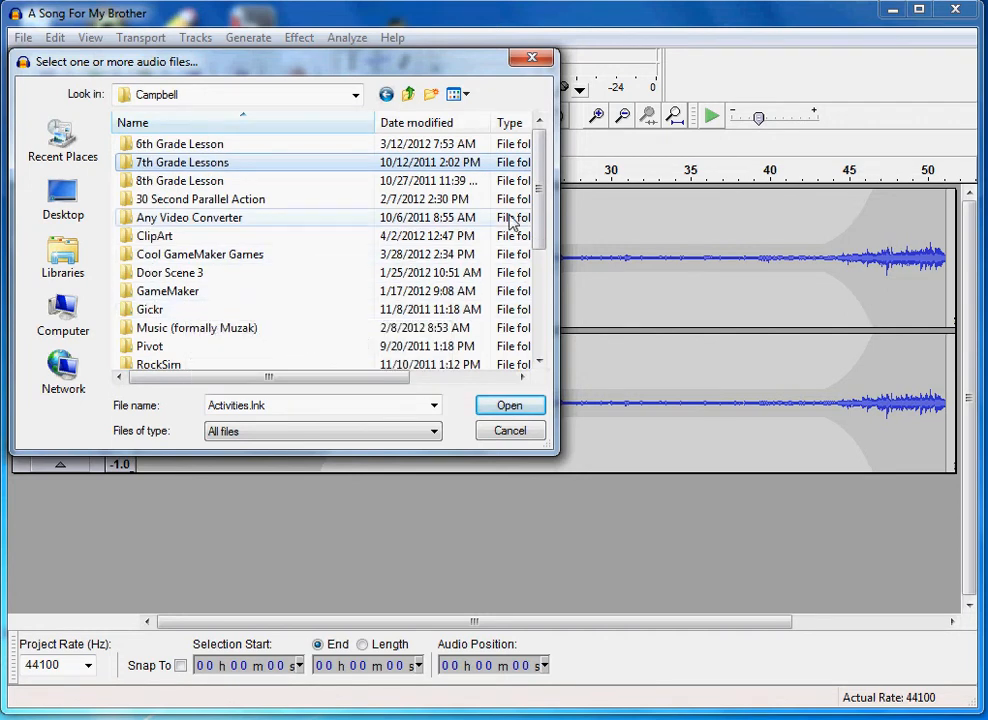
drag(536, 194, 540, 305)
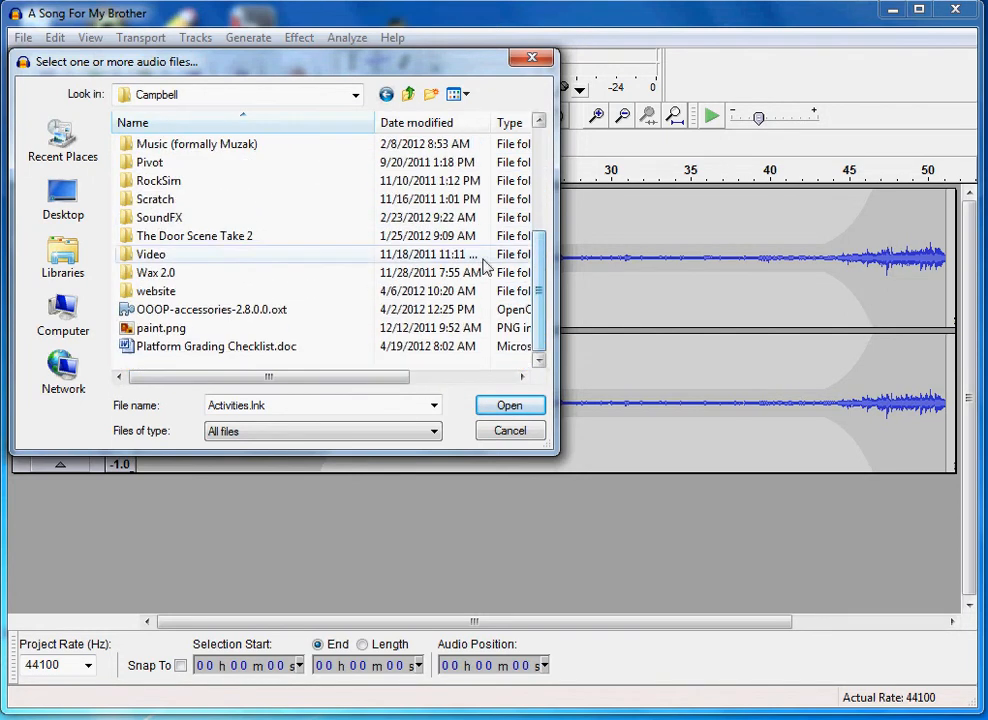
double_click(157, 224)
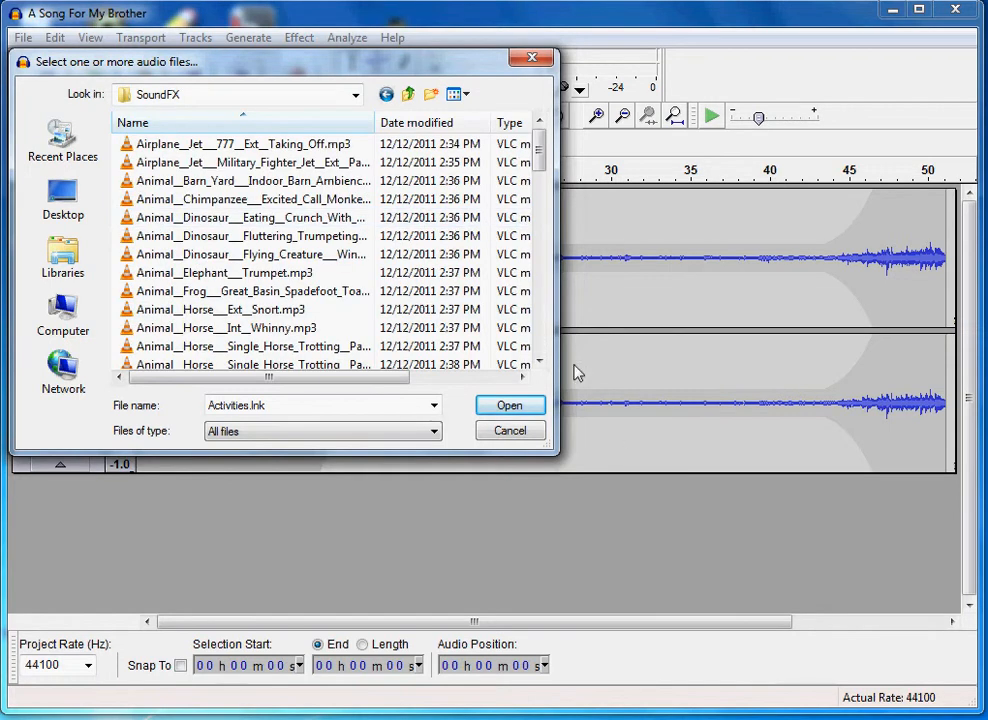
drag(540, 152, 542, 214)
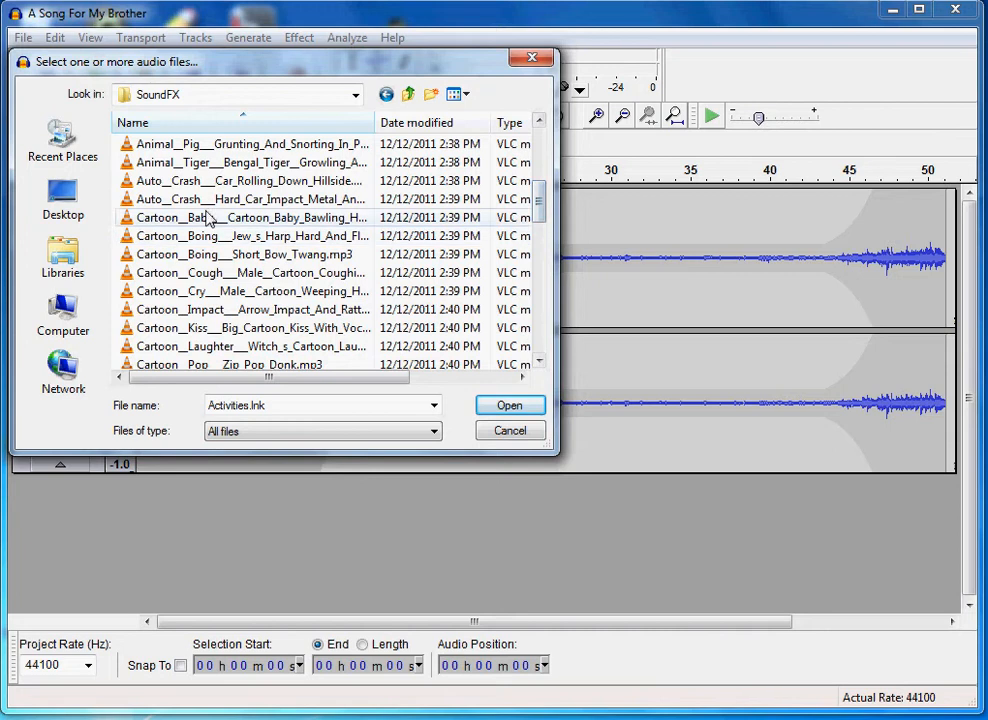
click(150, 239)
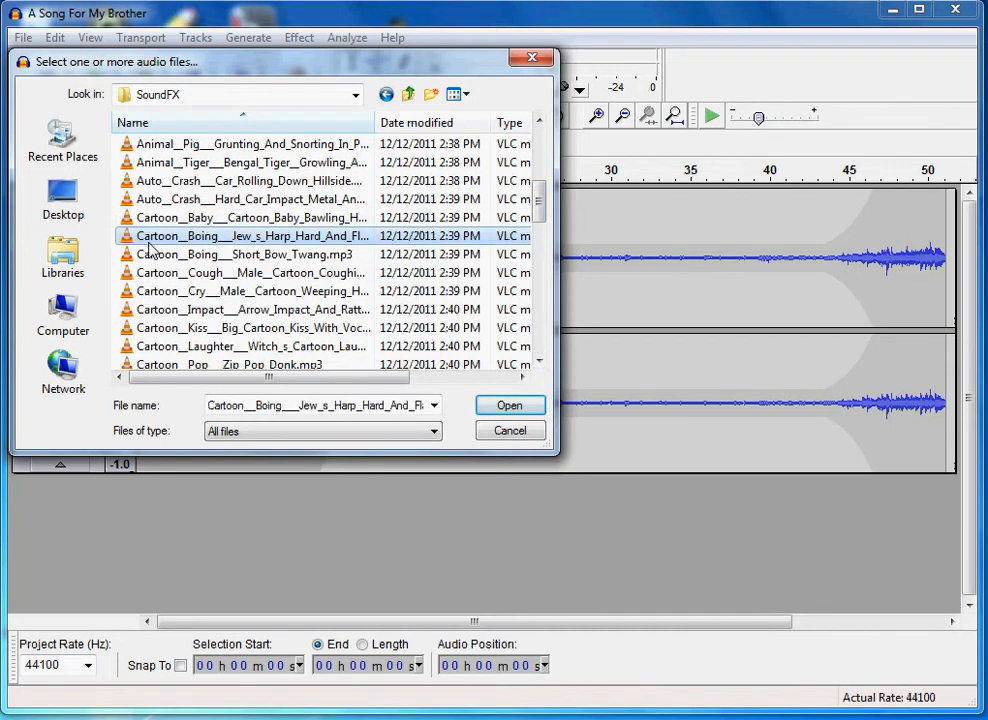
click(506, 410)
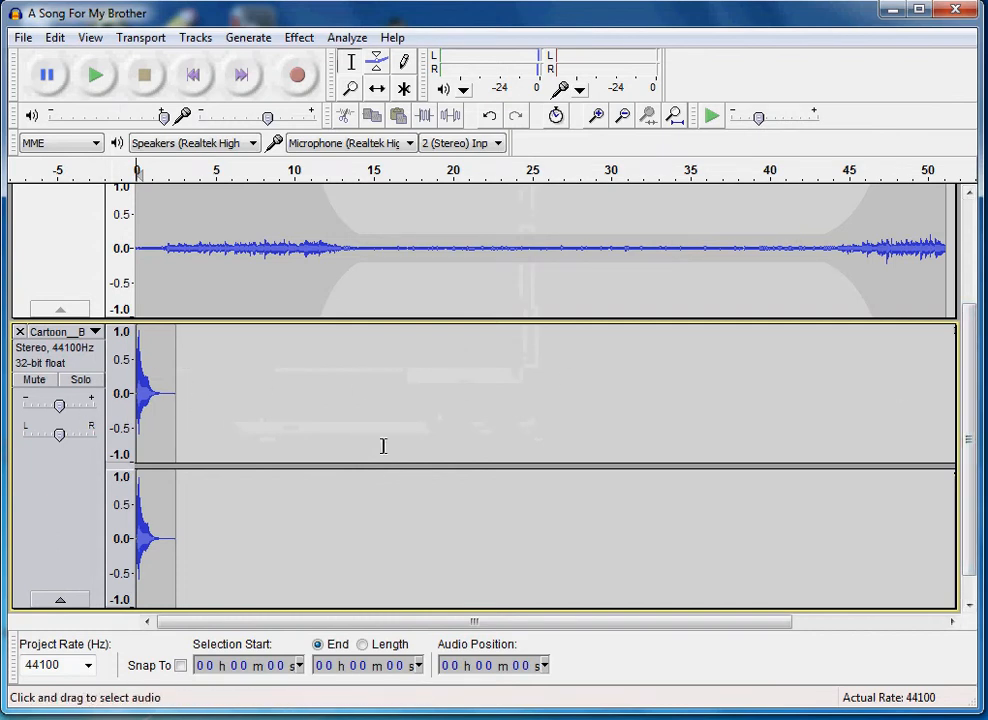
Move the cartoon boing clip along the timeline with the Time Shift Tool so it starts at about 15.3 seconds
drag(973, 441, 973, 331)
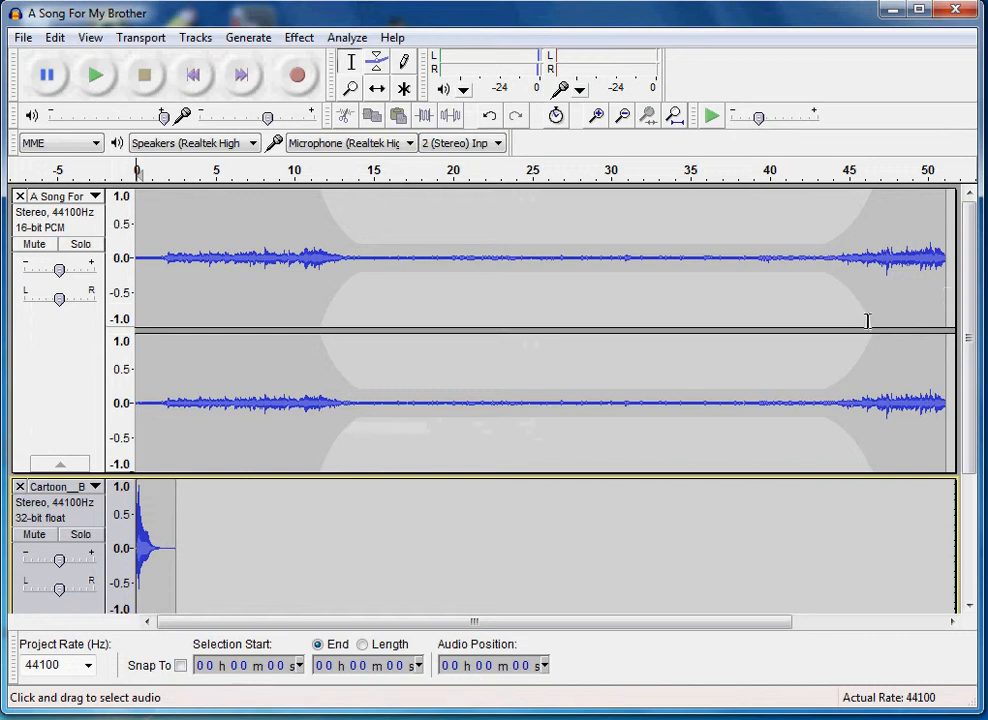
drag(966, 289, 970, 415)
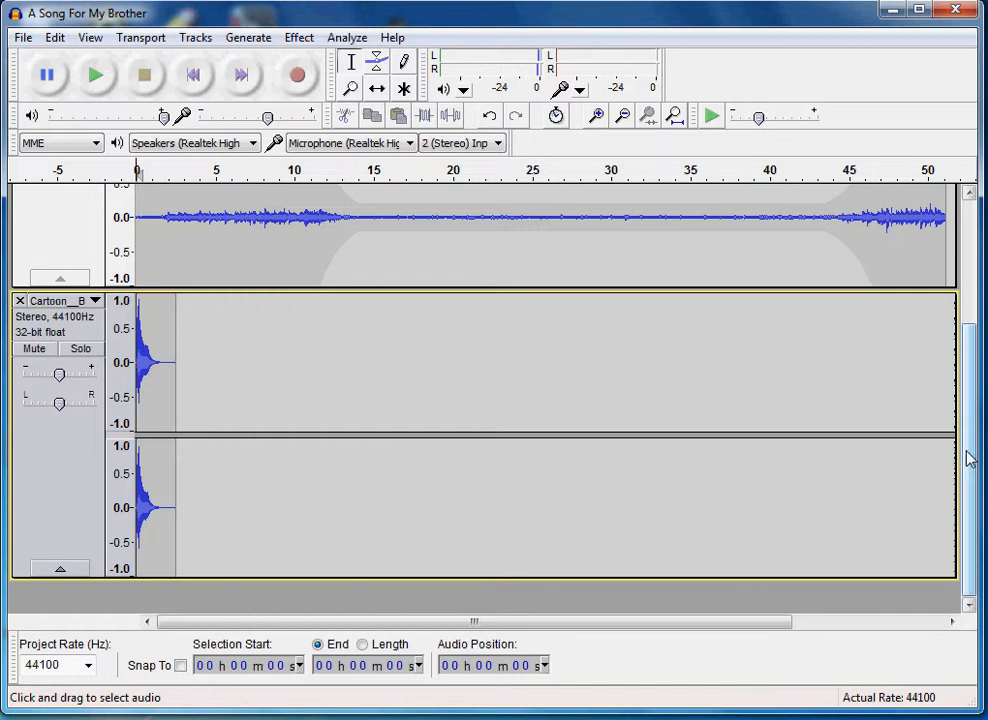
drag(966, 454, 962, 415)
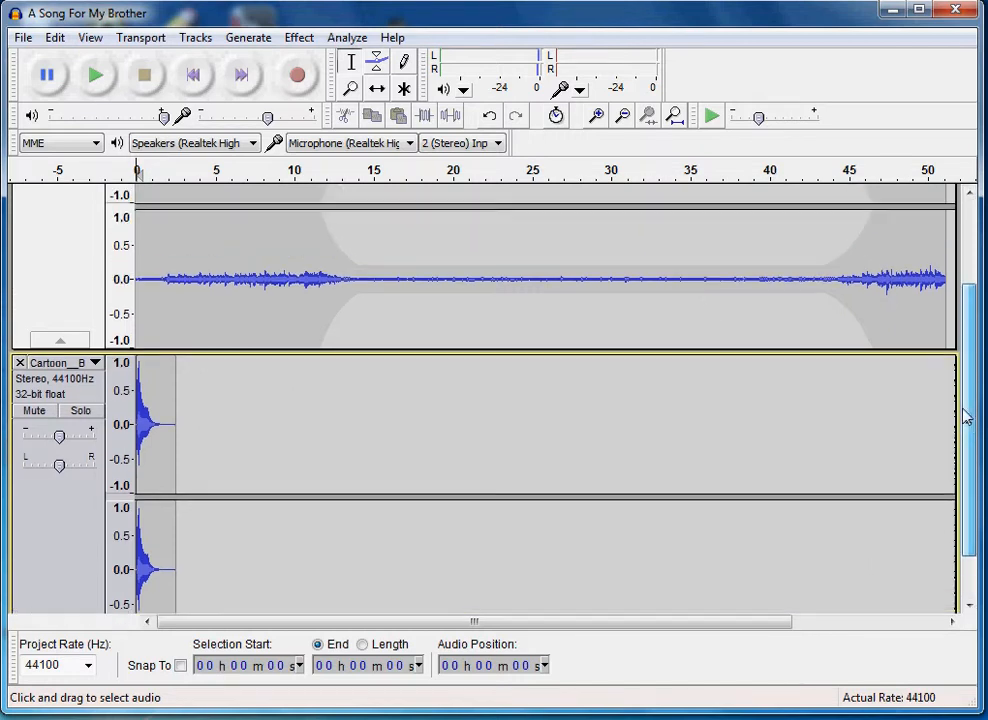
click(378, 89)
drag(156, 430, 397, 432)
scroll(424, 432, down, 1)
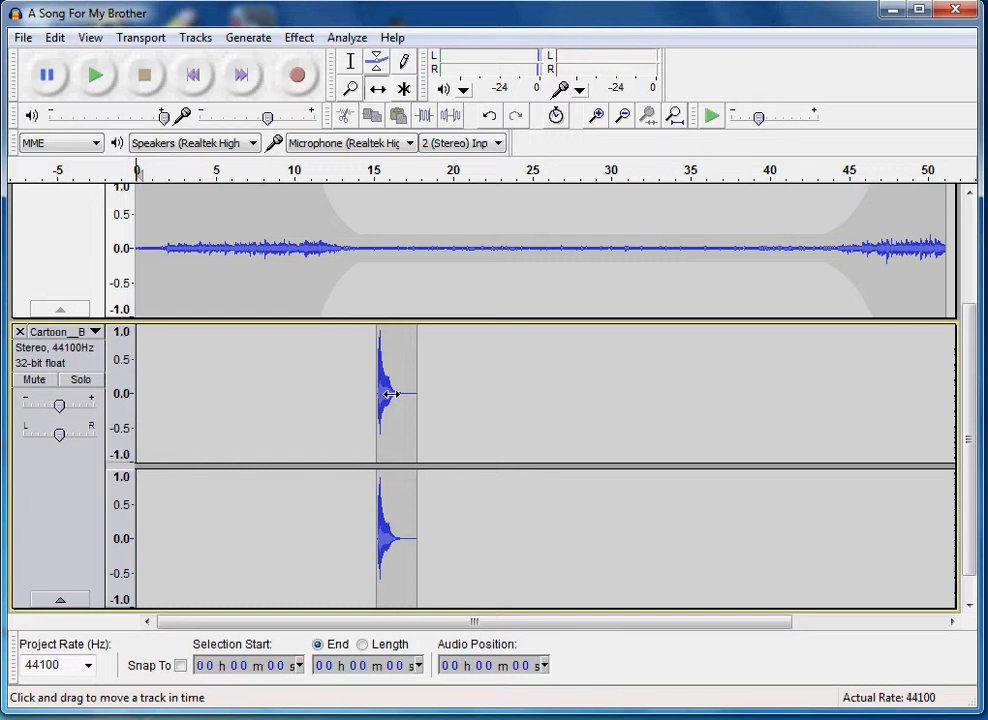
drag(390, 394, 396, 393)
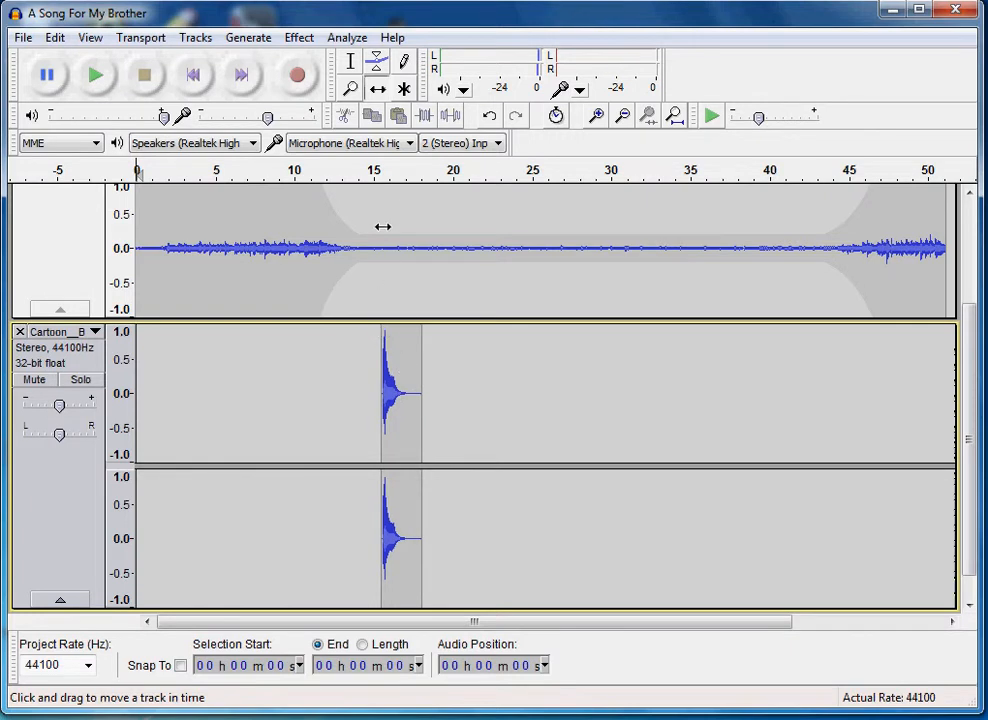
drag(394, 432, 392, 432)
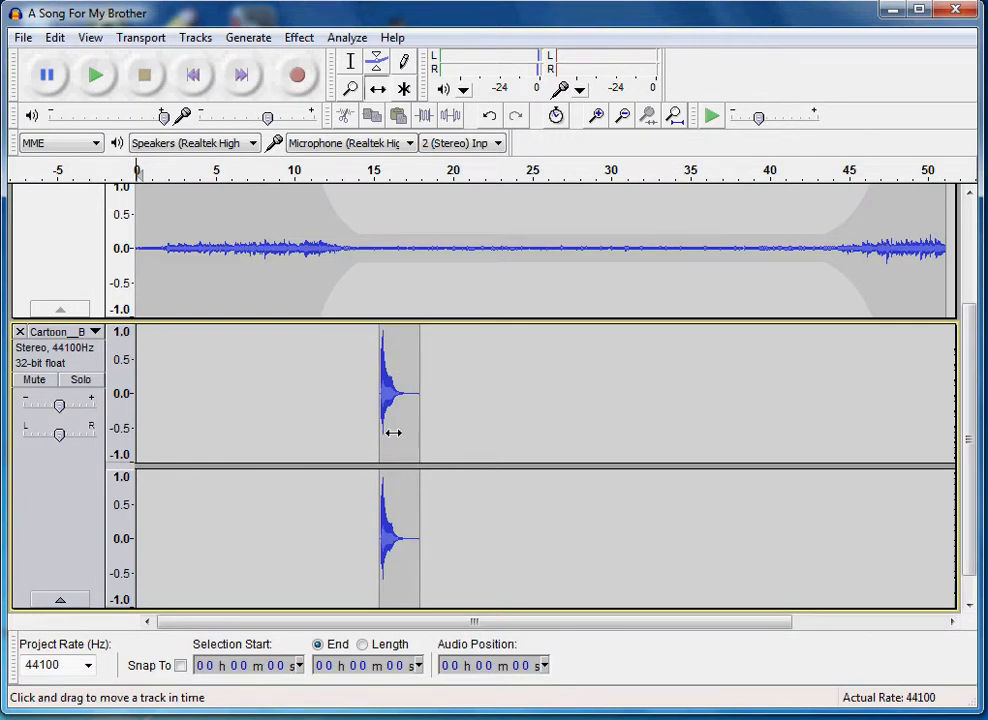
Play the mix from about 11 seconds until the boing clip has passed, and stop playback
drag(975, 458, 972, 331)
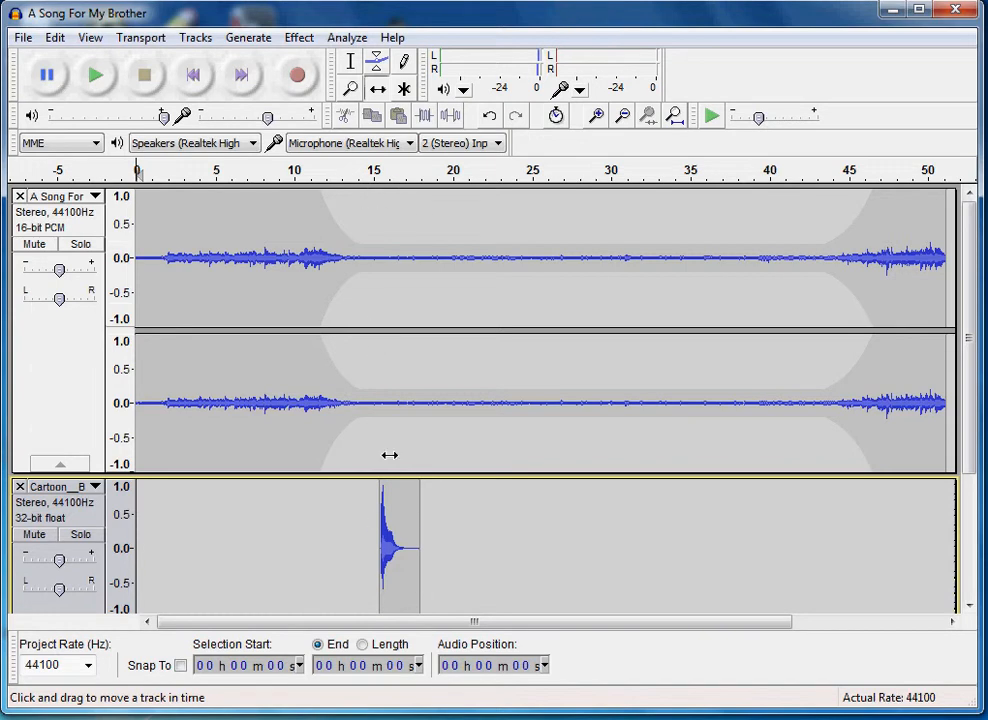
click(351, 61)
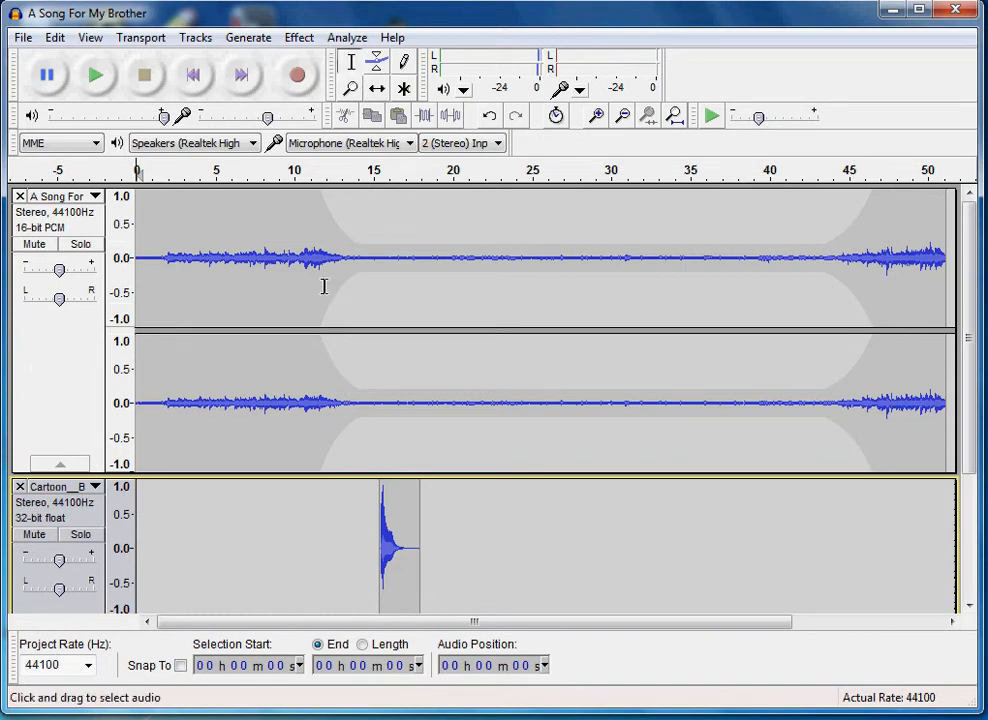
click(316, 229)
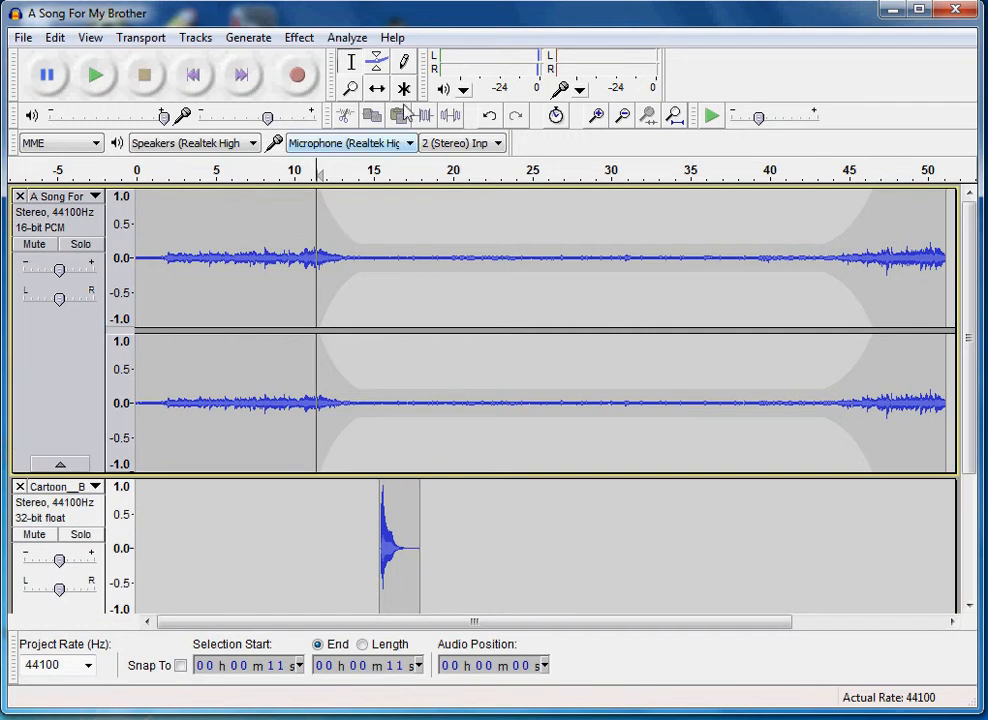
click(103, 76)
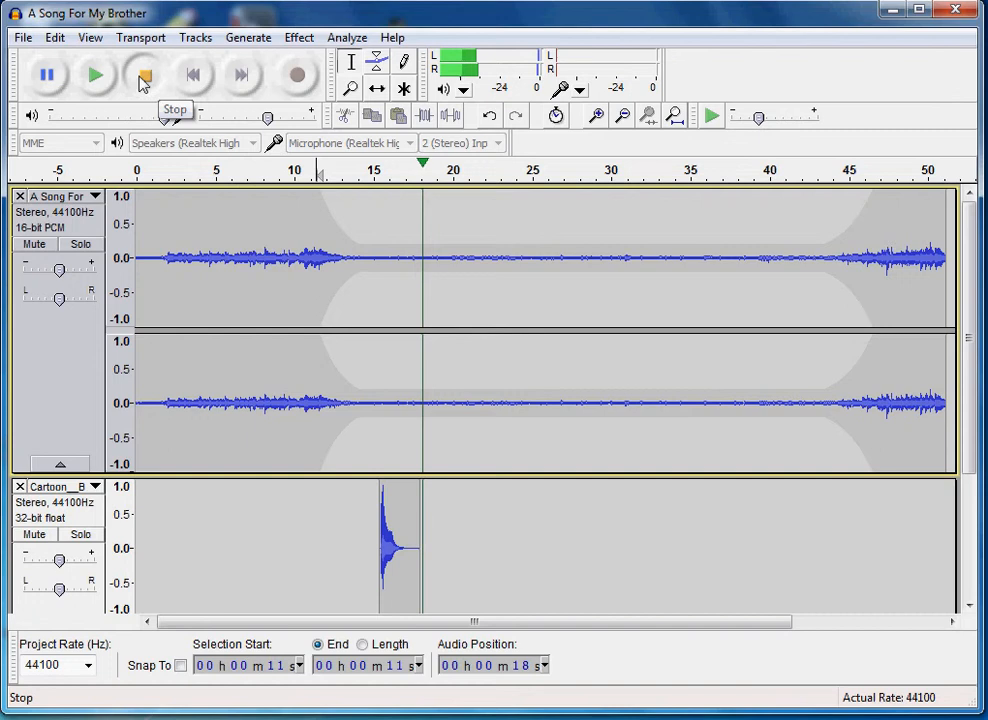
click(144, 75)
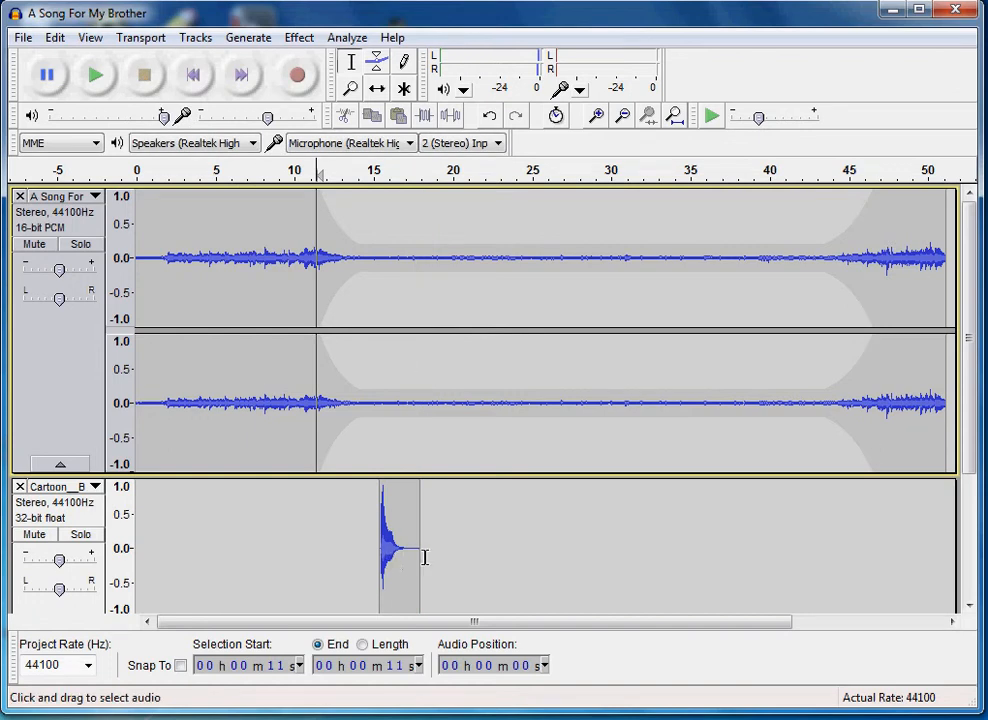
Lower the boing track's gain and nudge its pan slightly right, previewing the mix from about 11 seconds
drag(972, 376, 971, 436)
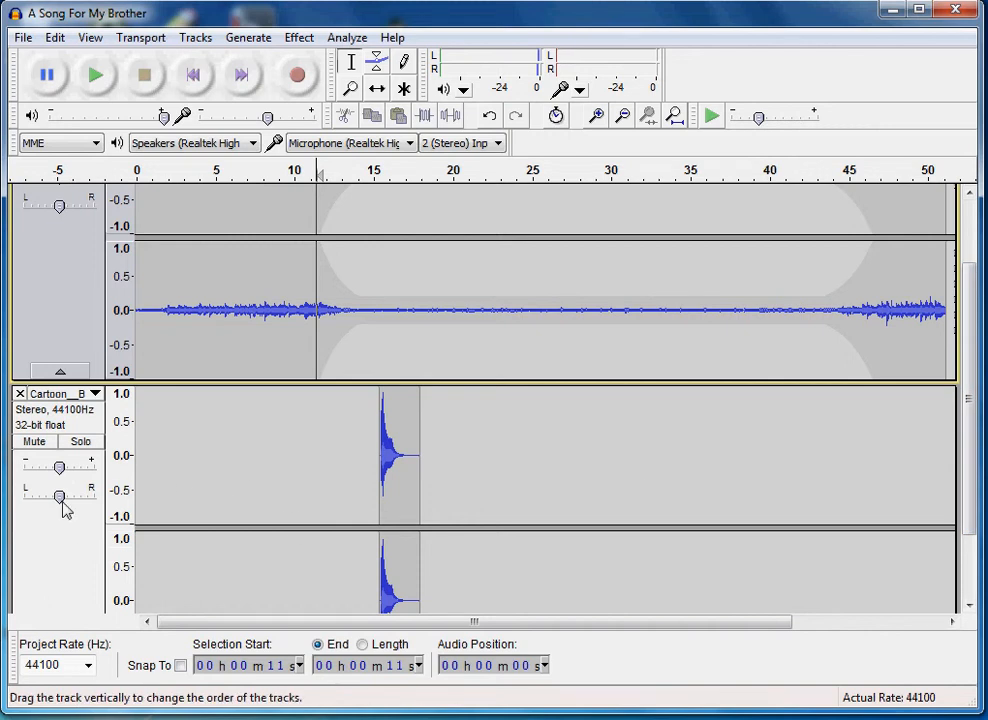
drag(59, 503, 32, 470)
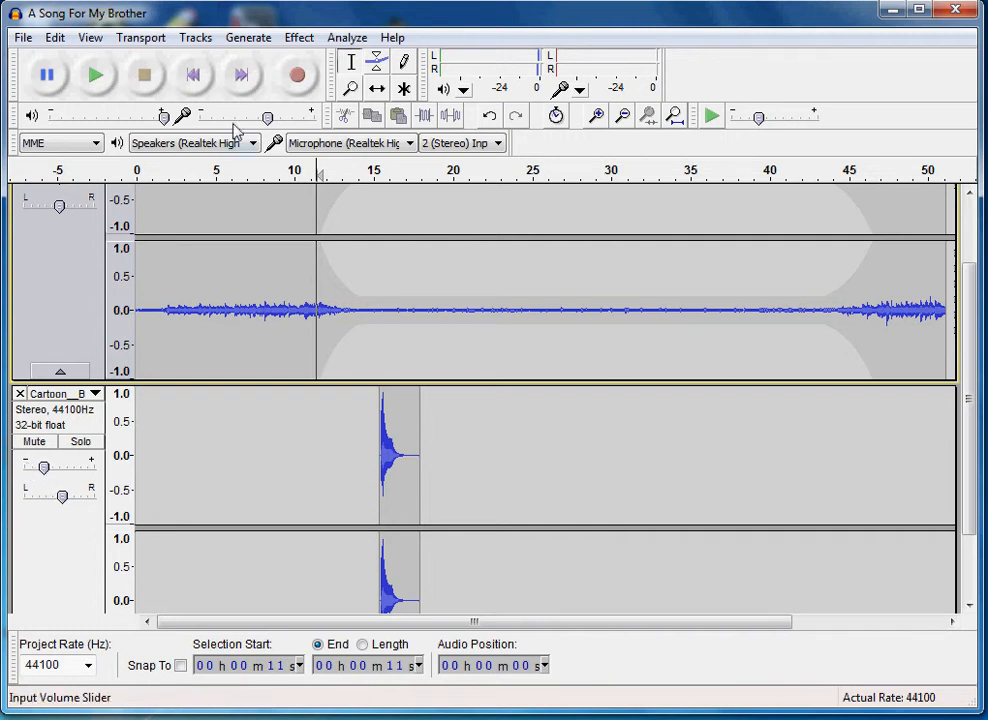
click(97, 80)
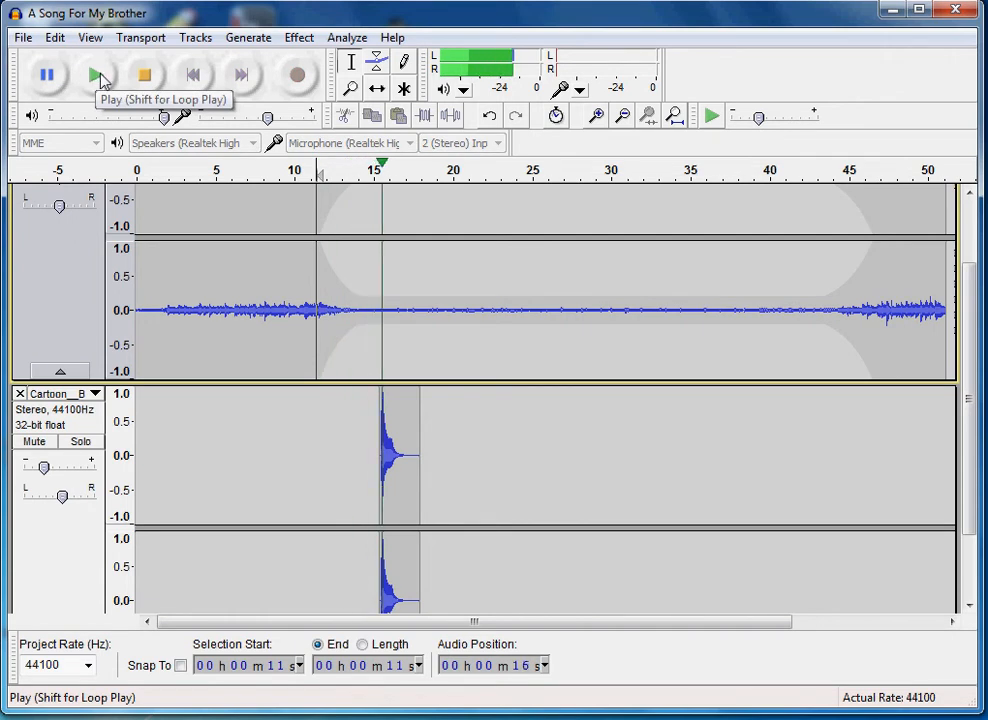
click(146, 76)
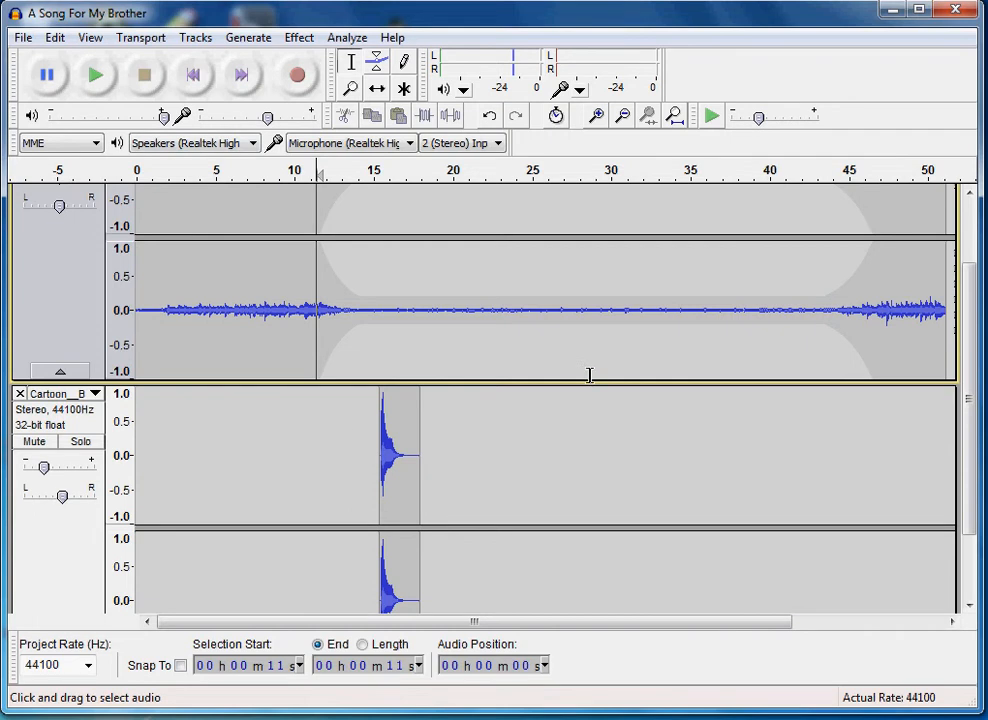
Raise the boing track's gain well above the middle setting and preview the louder effect from about 11 seconds
drag(45, 466, 115, 470)
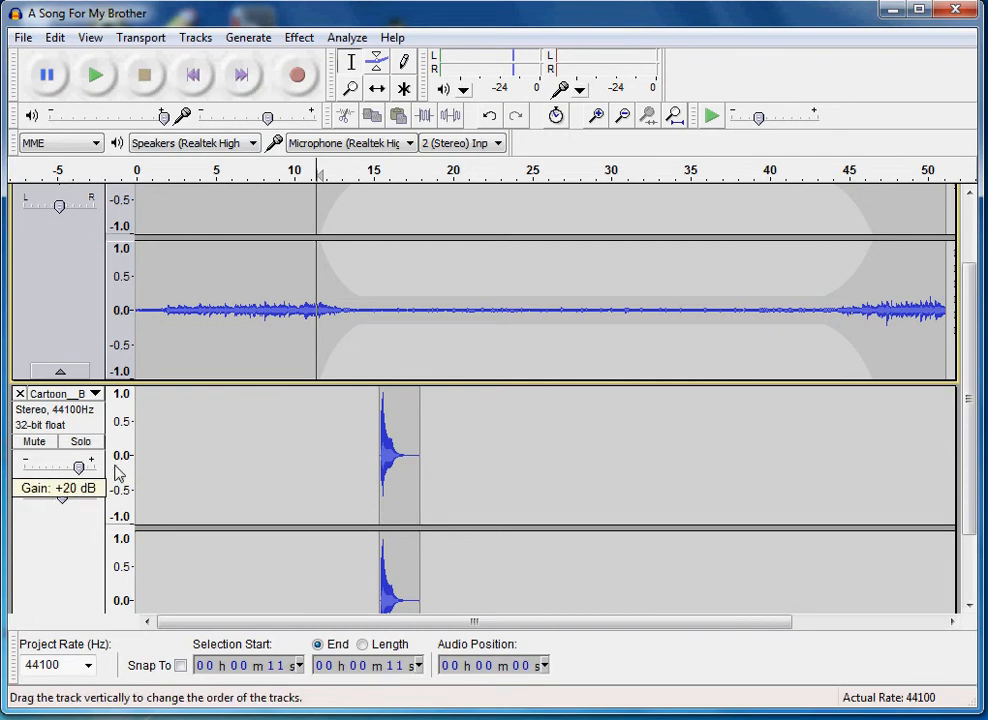
click(95, 74)
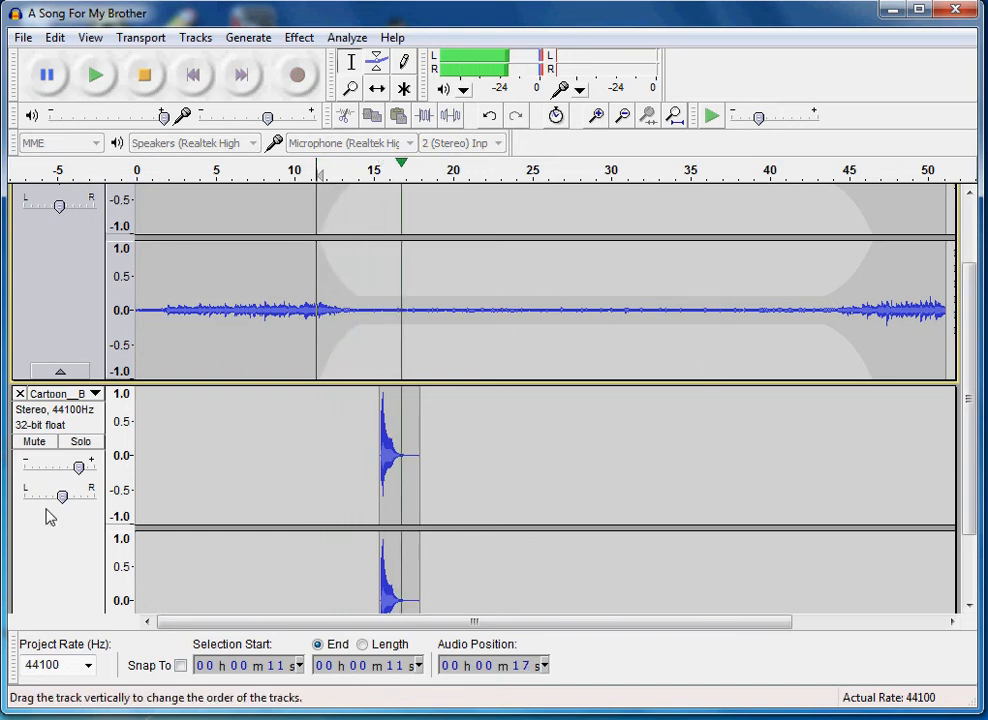
click(145, 84)
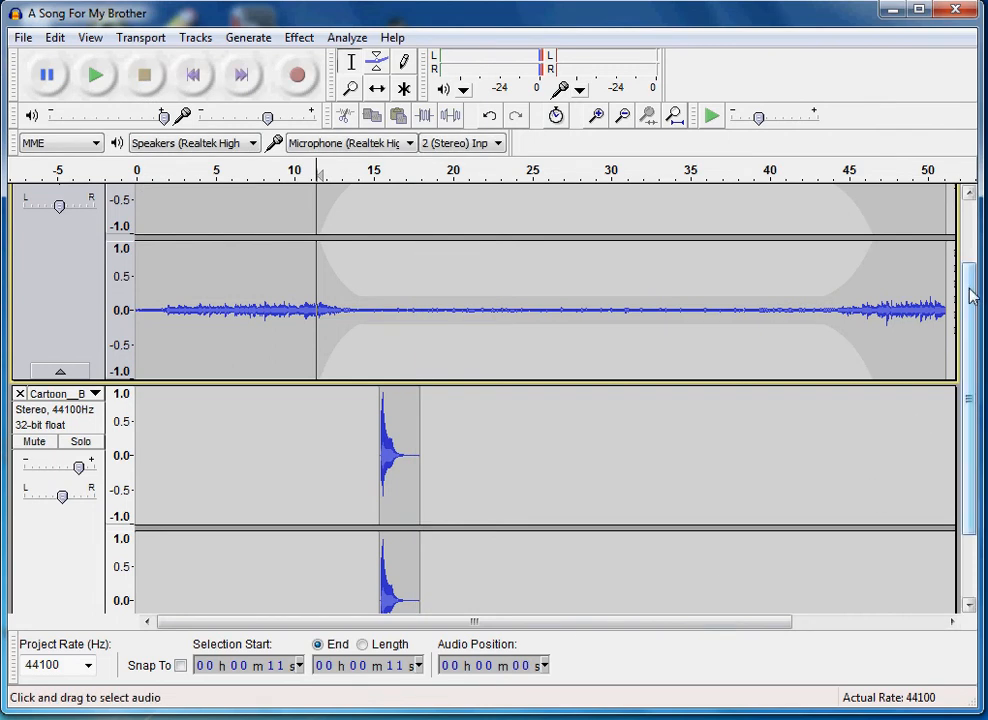
Import Animal__Horse___Ext__Snort.mp3 from the SoundFX folder as another track
drag(972, 295, 970, 463)
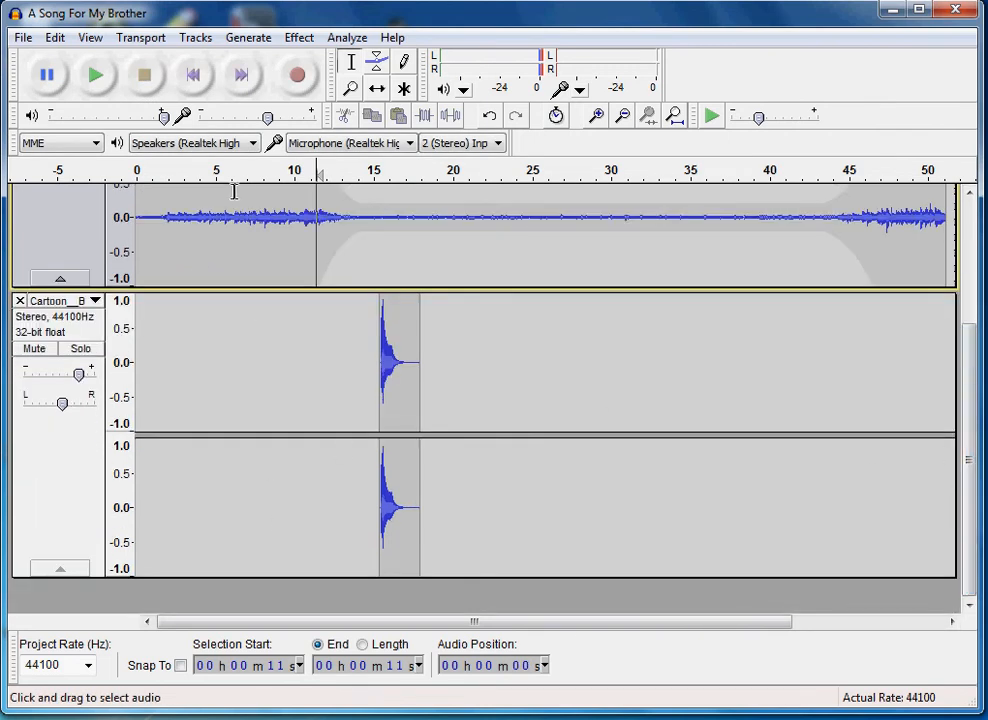
click(20, 39)
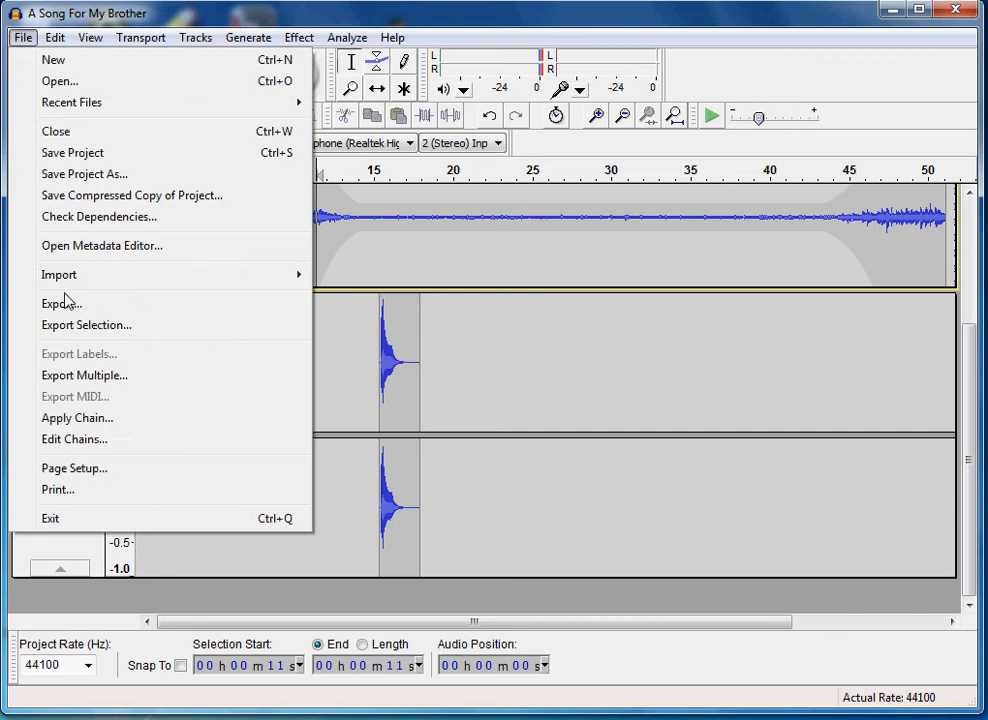
mouse_move(121, 278)
click(345, 276)
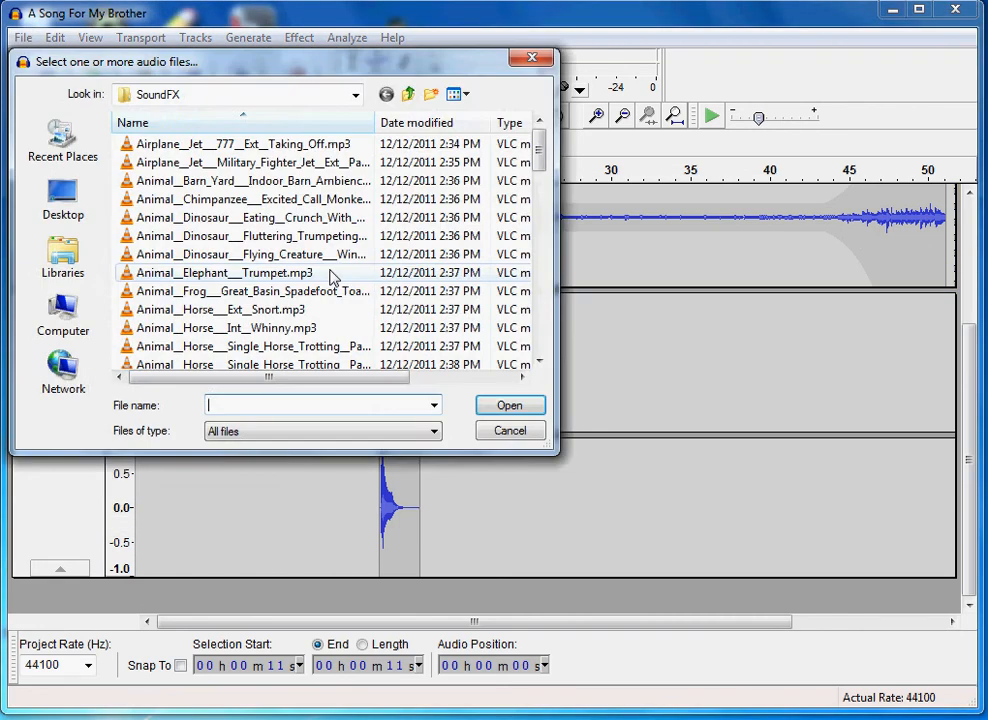
click(183, 315)
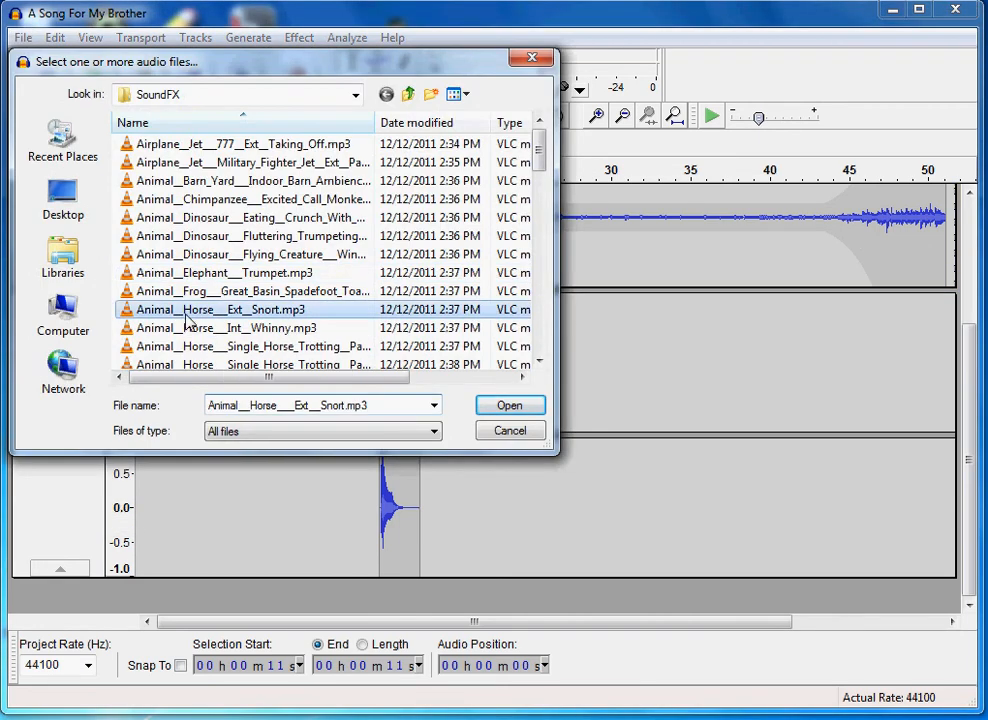
click(509, 405)
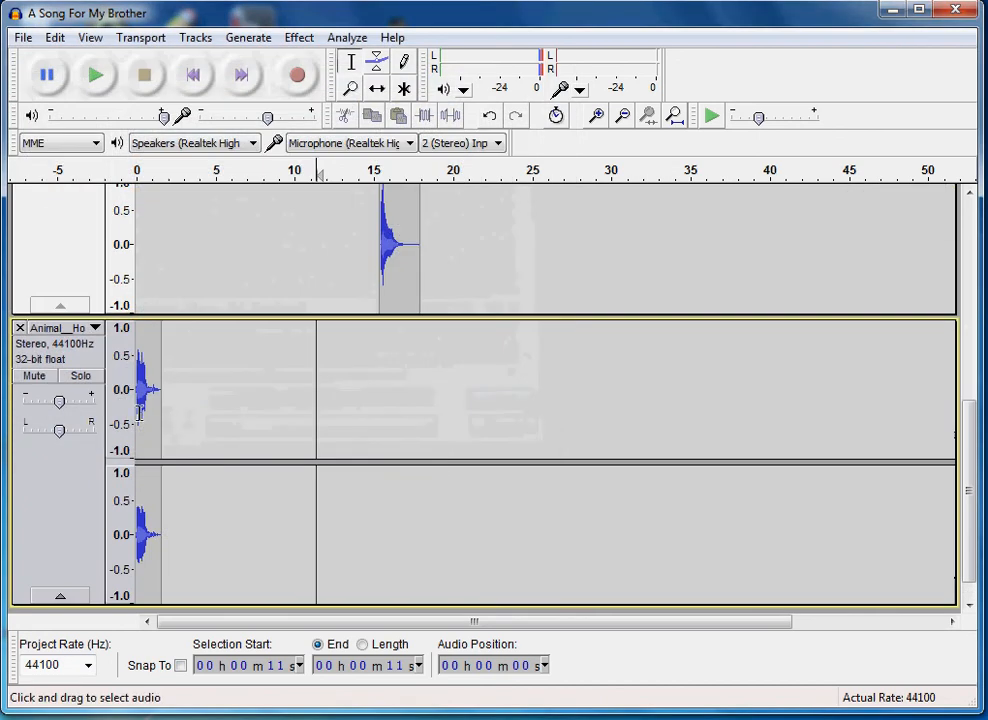
Shift the horse snort clip to start at about 17 seconds, overlapping the end of the boing clip
drag(966, 496, 970, 523)
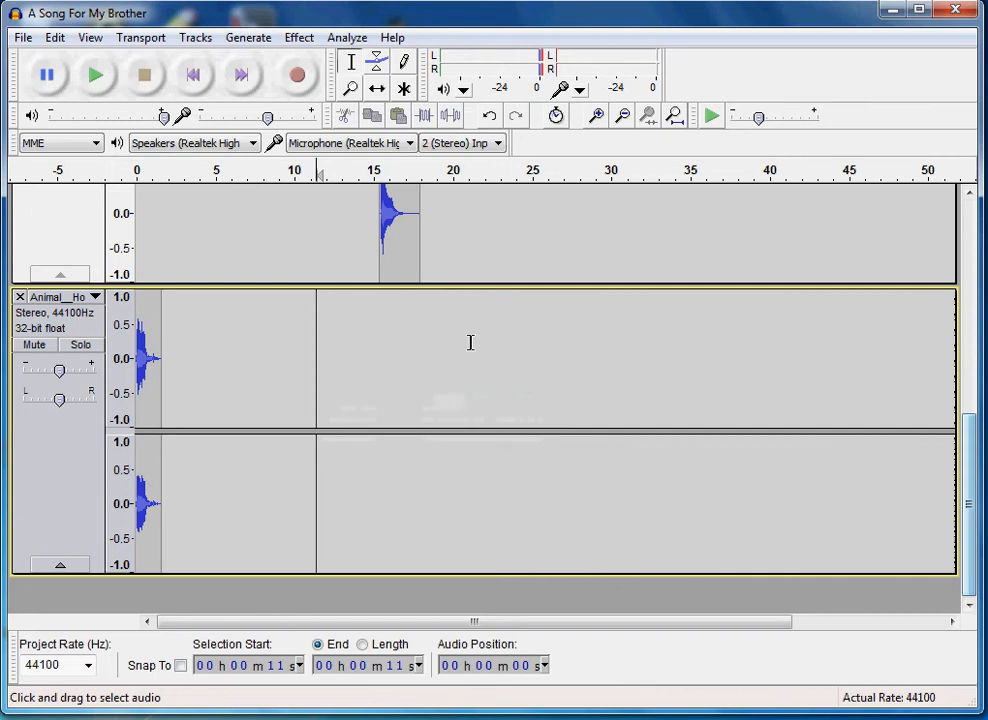
click(378, 90)
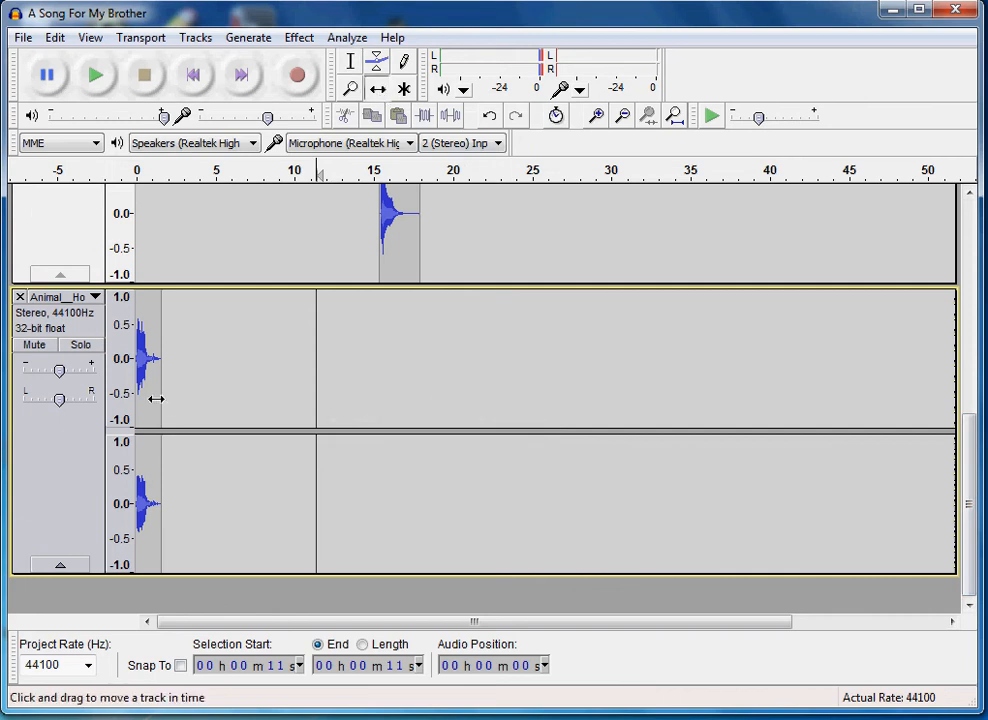
drag(158, 396, 422, 391)
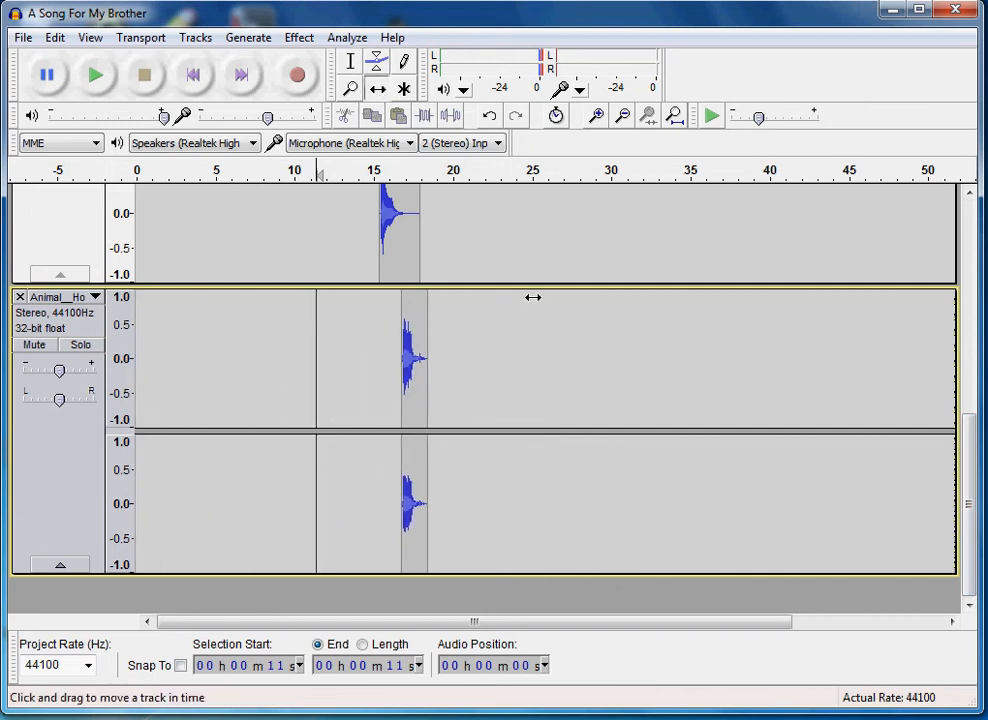
Preview the overlapping effects from about 11 seconds, and shift the horse snort clip to start at about 21 seconds
click(96, 76)
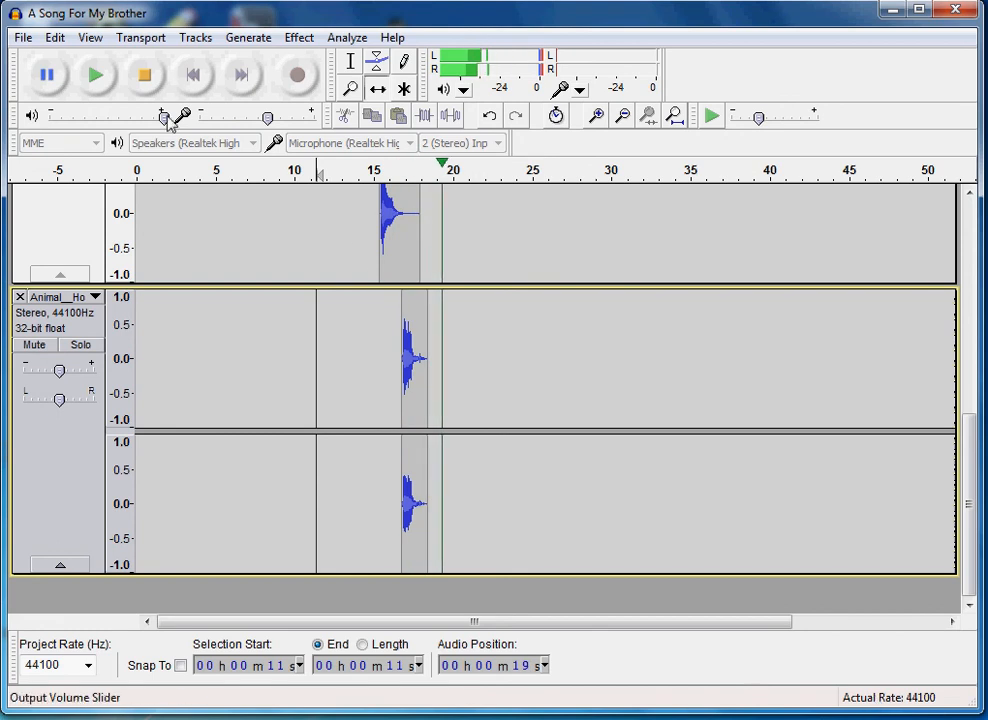
click(148, 78)
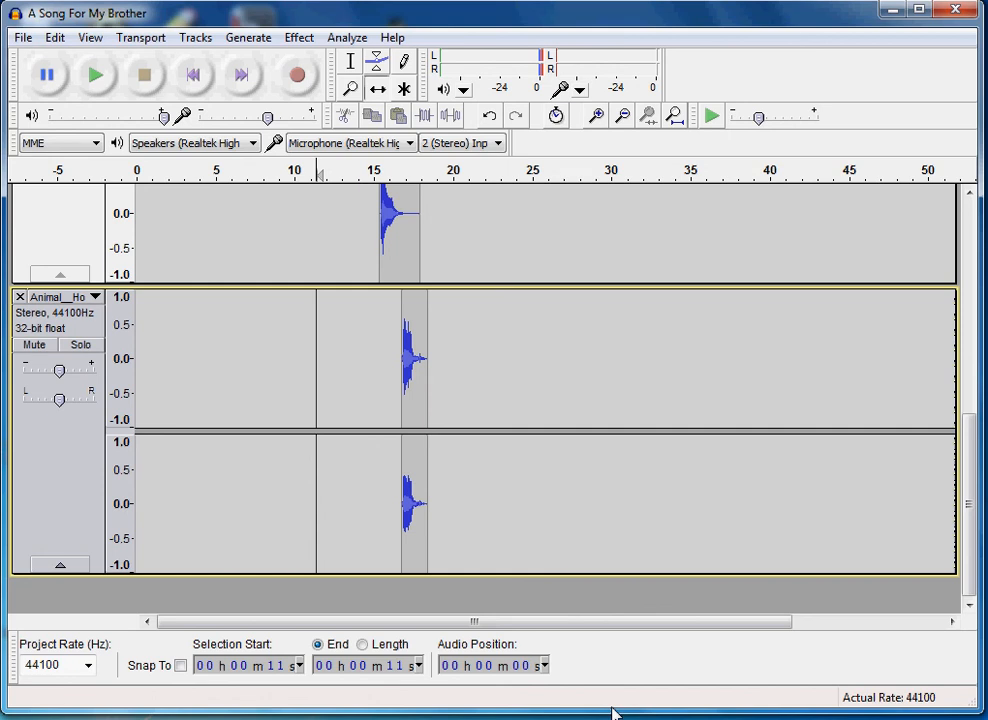
drag(407, 333, 480, 333)
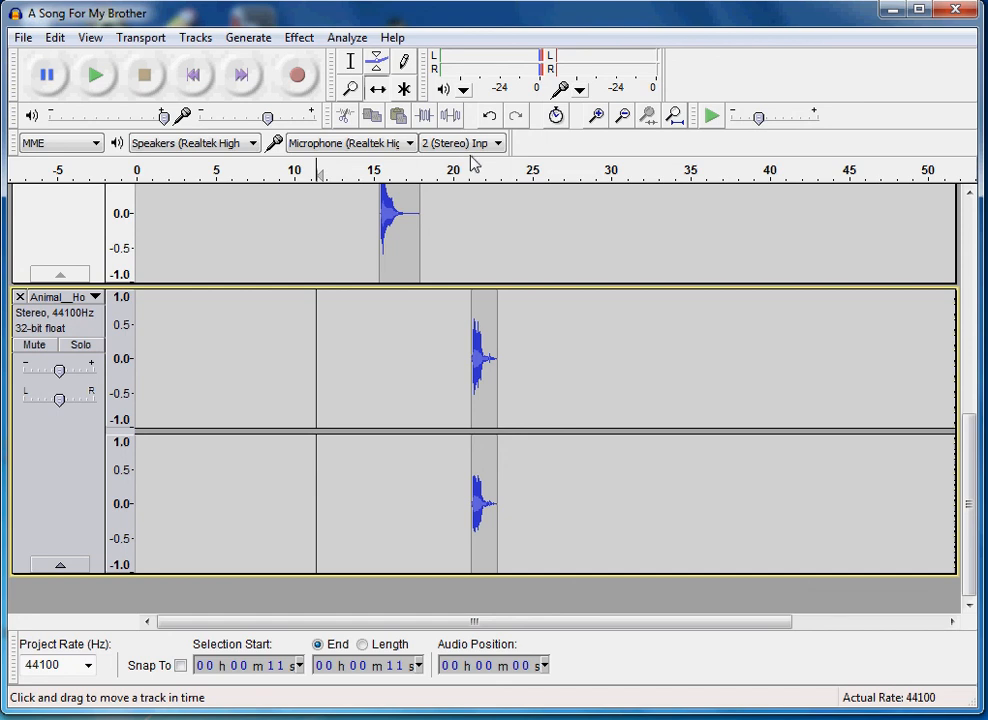